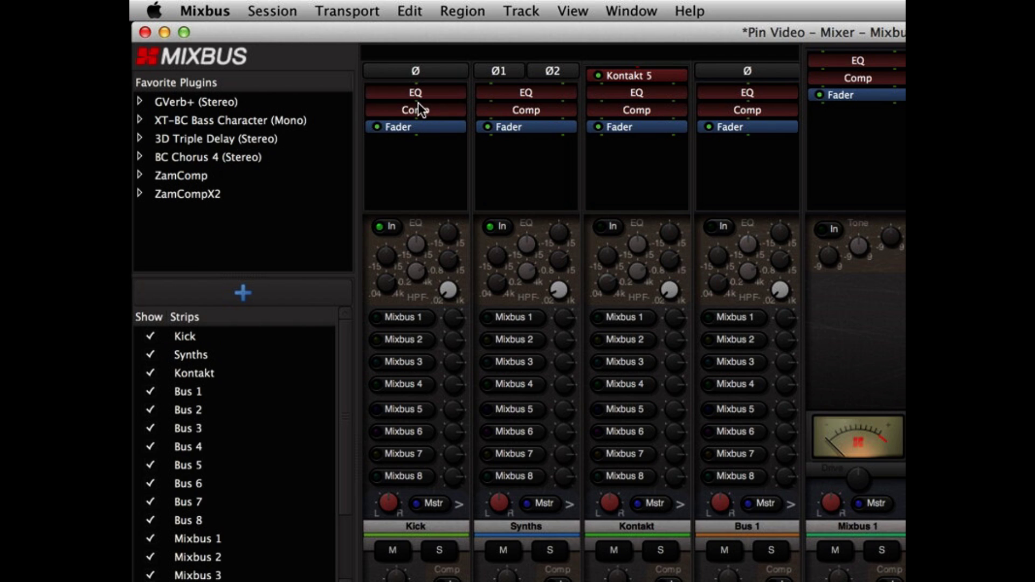
Insert an XT-EQ Equalizer (Mono) on the Kick strip
double_click(422, 166)
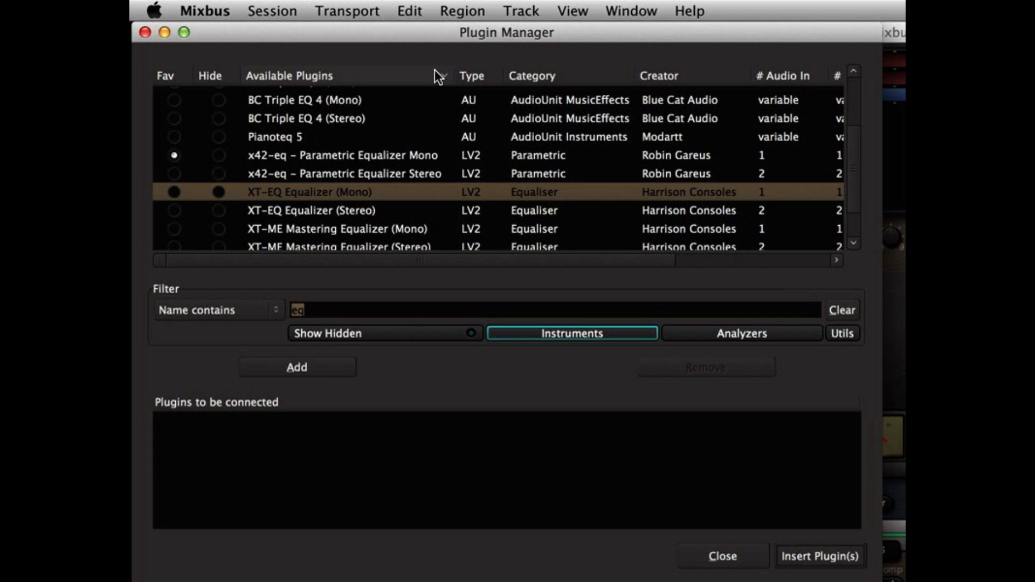
double_click(332, 191)
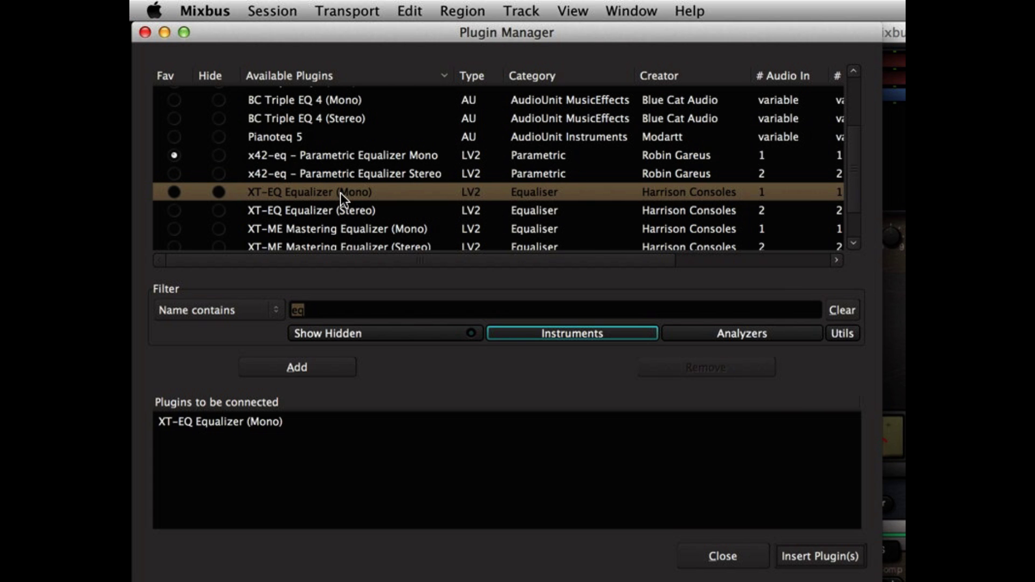
left_click(820, 556)
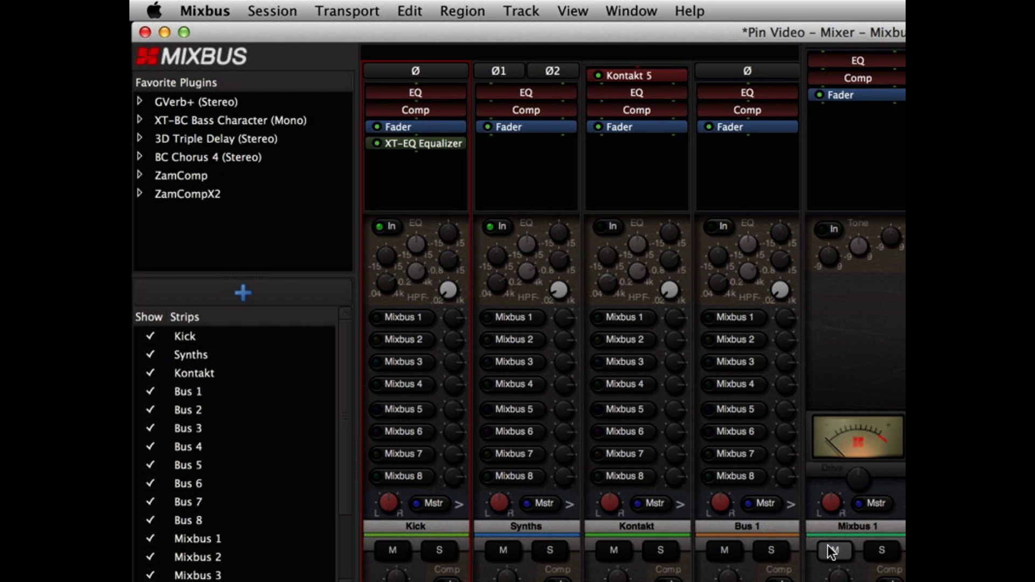
Move the XT-EQ above Comp, copy it to the Synths strip, and delete Kick's copy
left_click(425, 144)
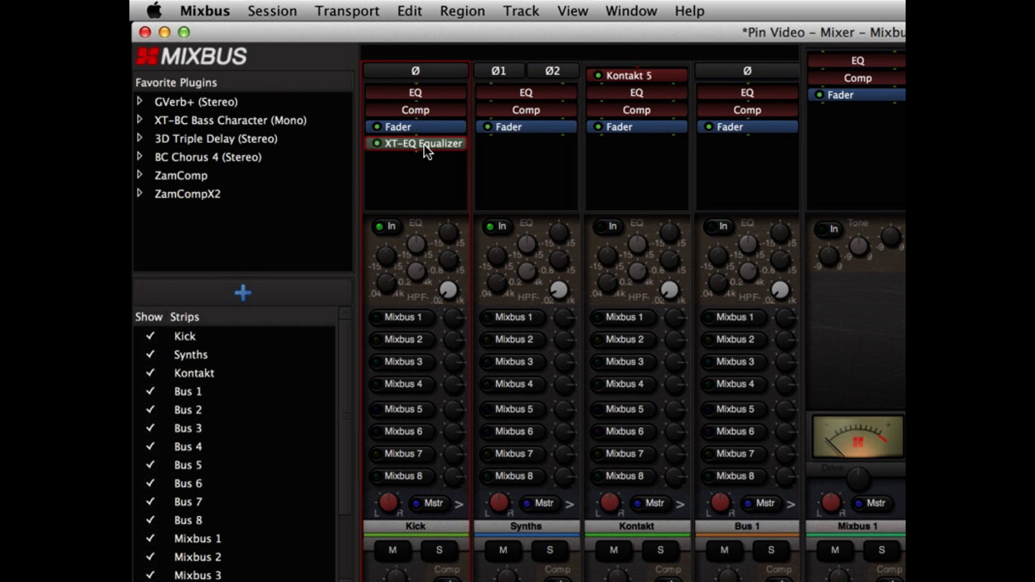
left_click_drag(423, 122, 423, 103)
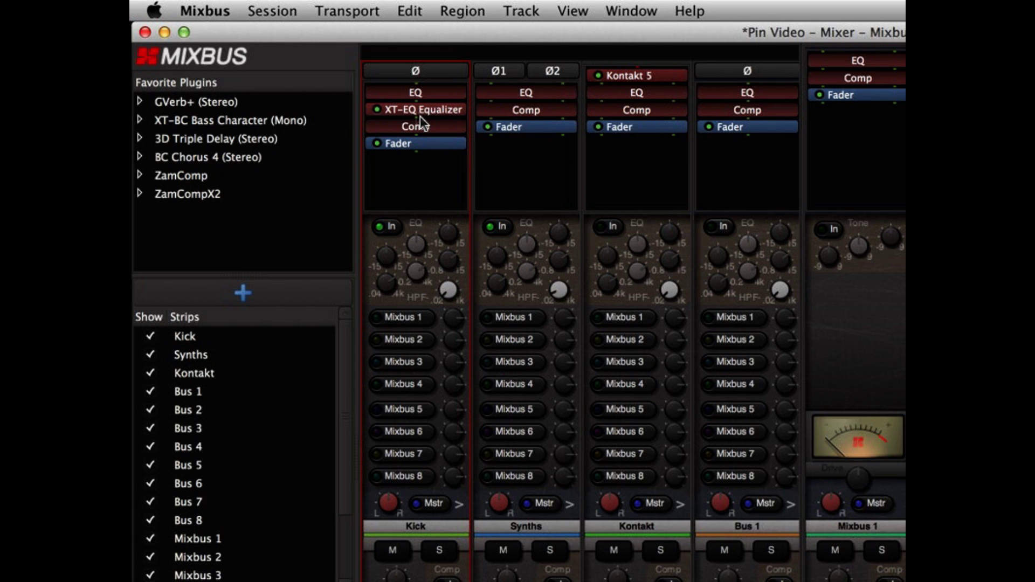
left_click_drag(397, 108, 515, 104)
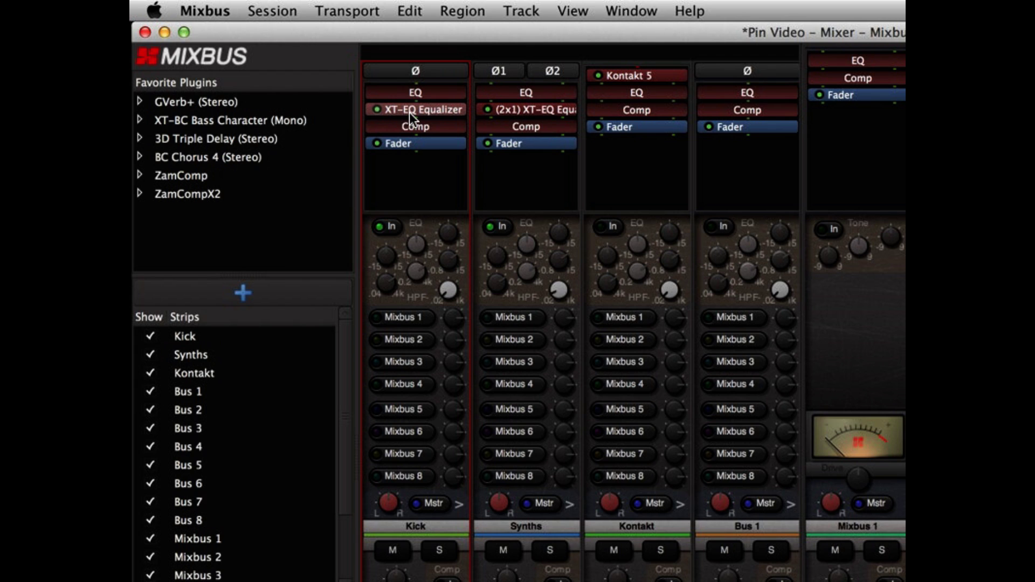
key("Delete")
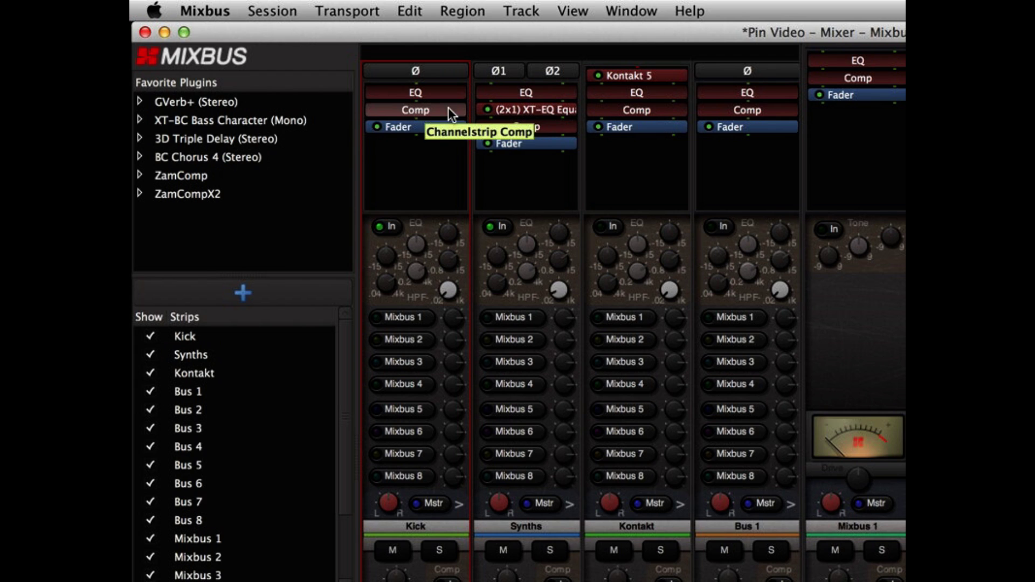
Insert another XT-EQ Equalizer on Kick and place it between Comp and the Fader
double_click(422, 161)
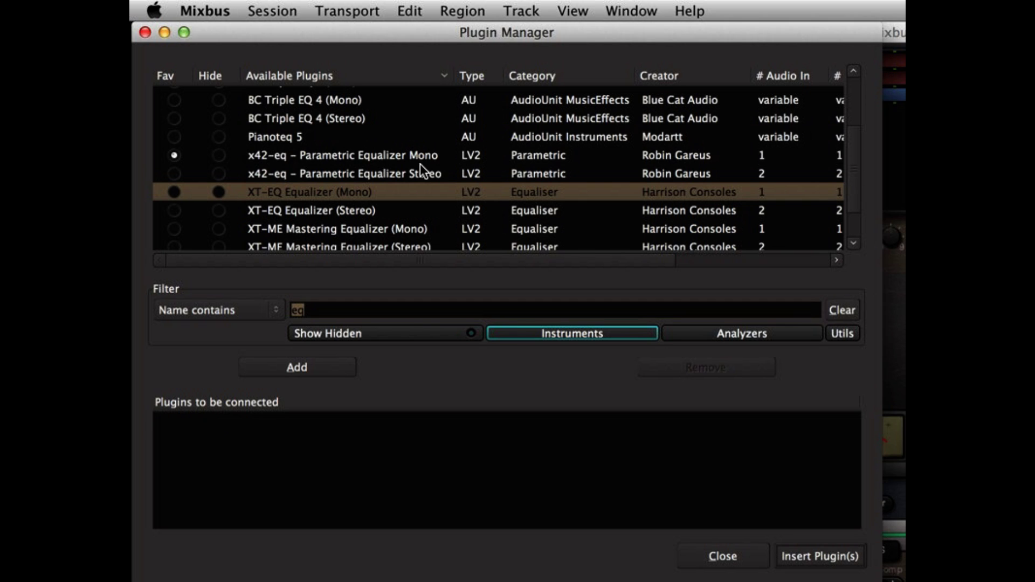
double_click(370, 209)
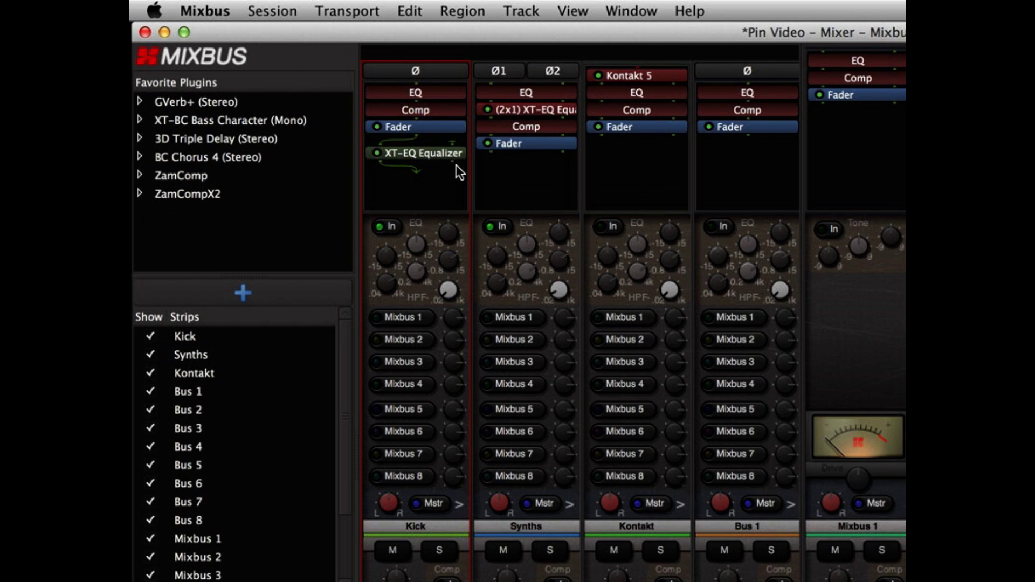
left_click_drag(426, 154, 423, 118)
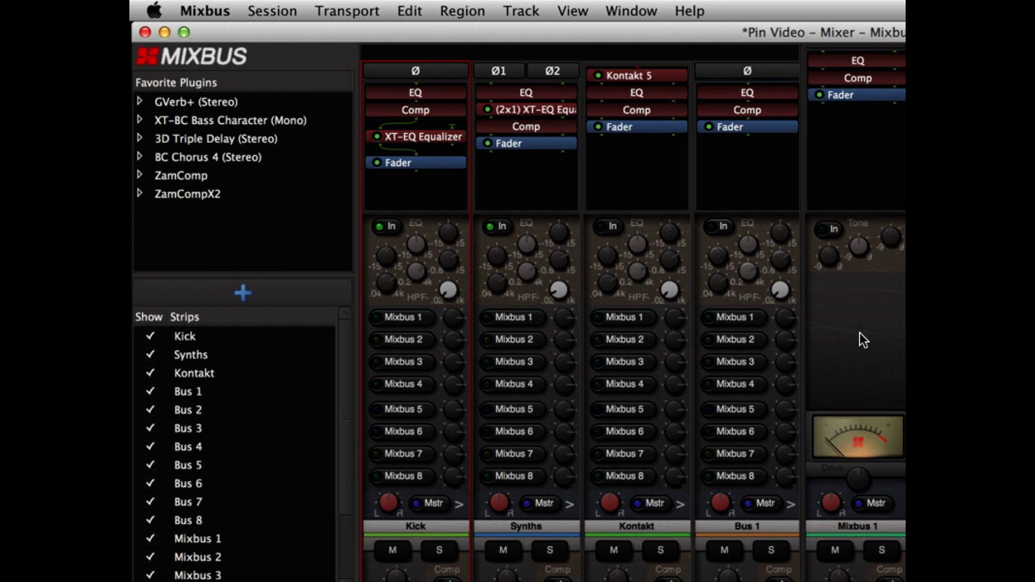
right_click(414, 133)
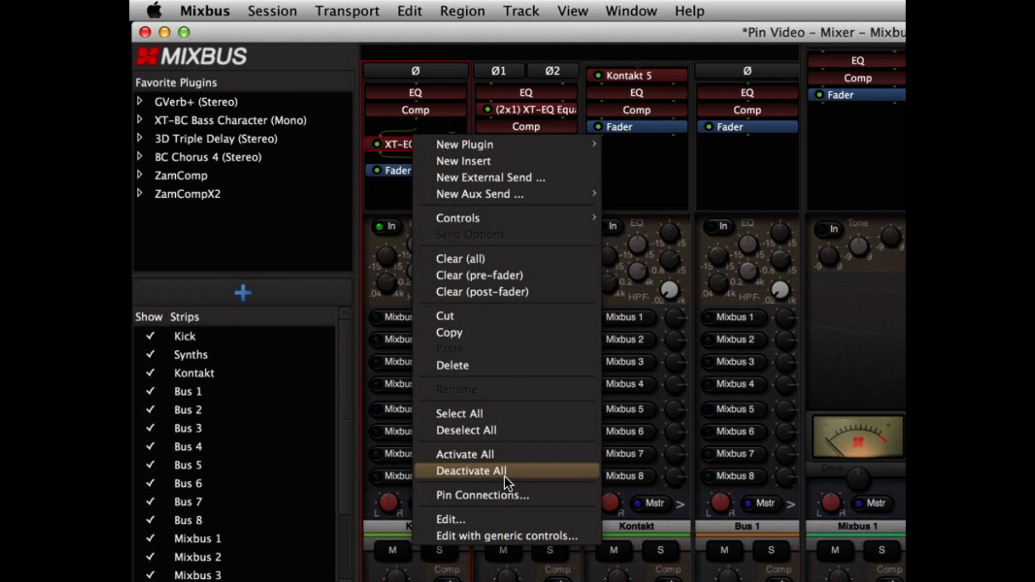
left_click(531, 494)
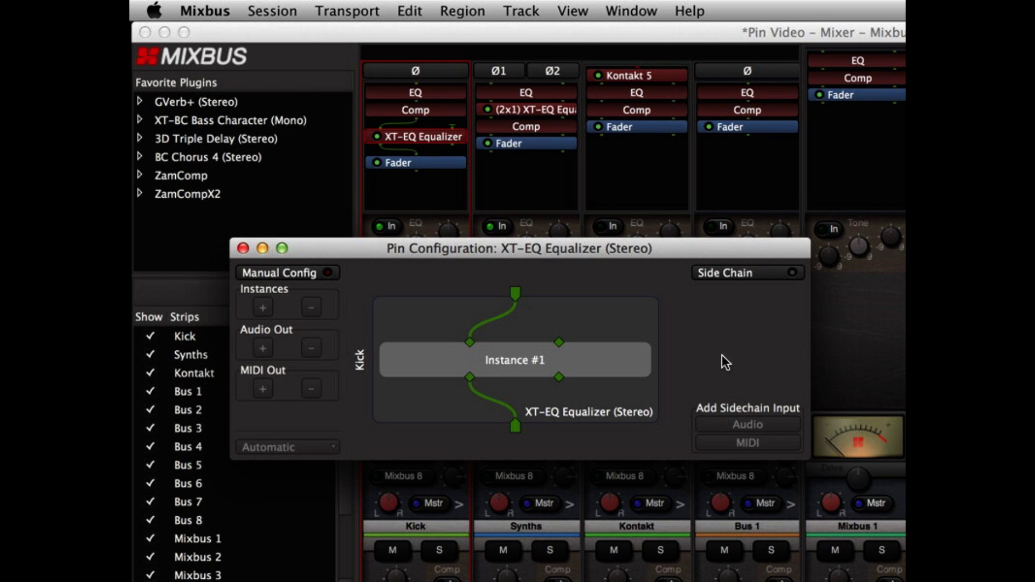
key("super+w")
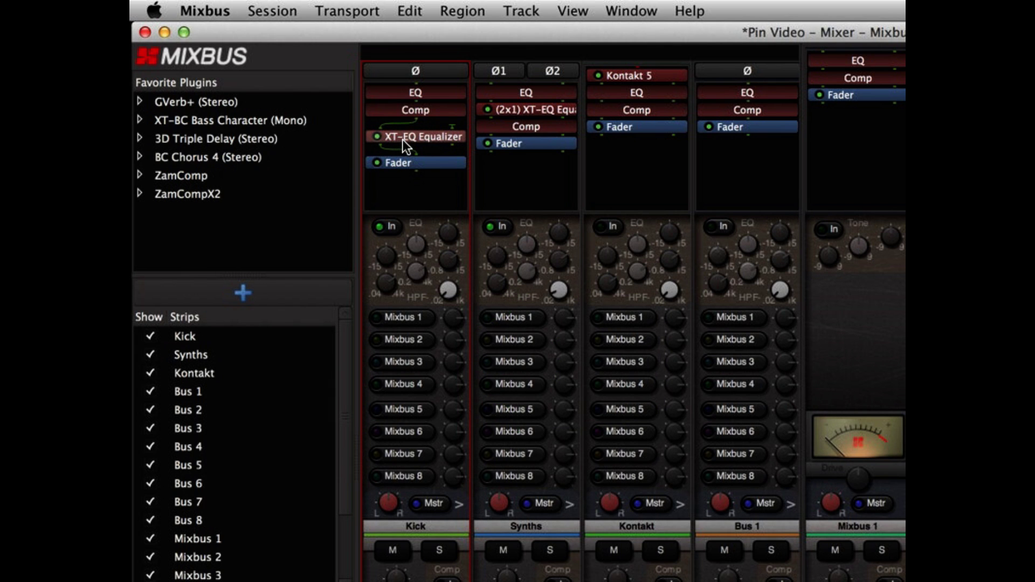
left_click(403, 138)
Delete Kick's XT-EQ Equalizer and insert AUMatrixReverb in its place after Comp
key("Delete")
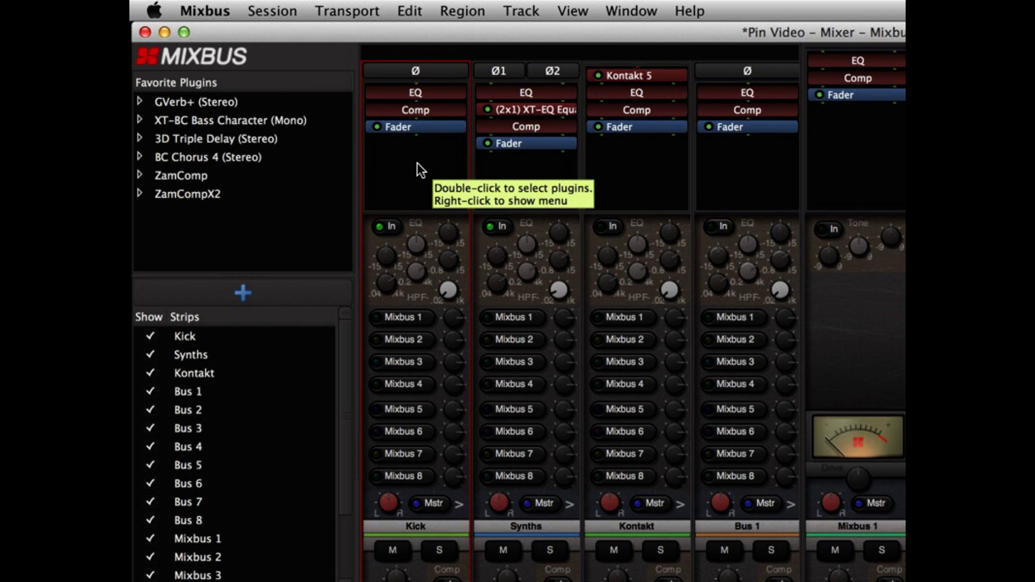
double_click(417, 162)
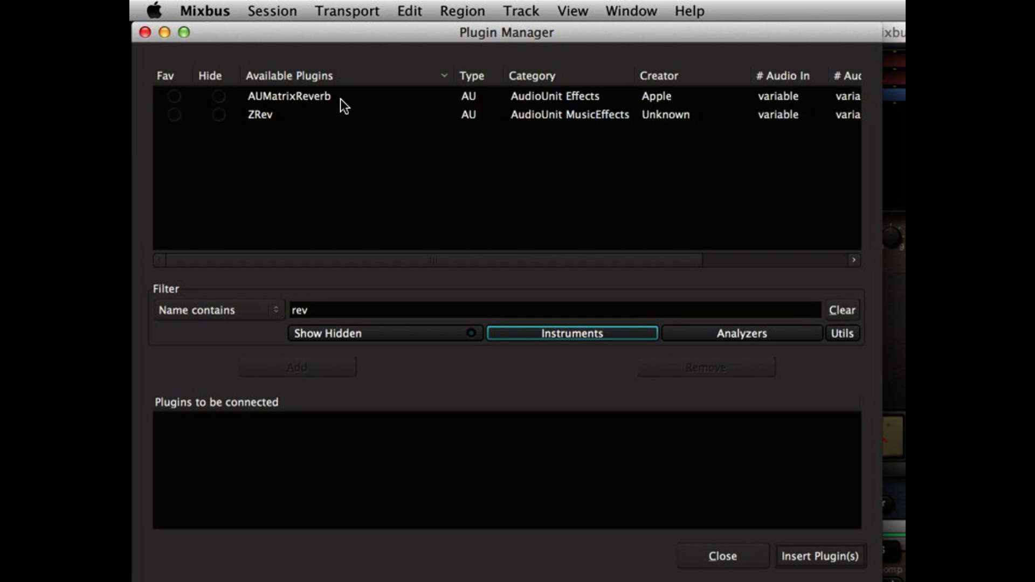
double_click(327, 96)
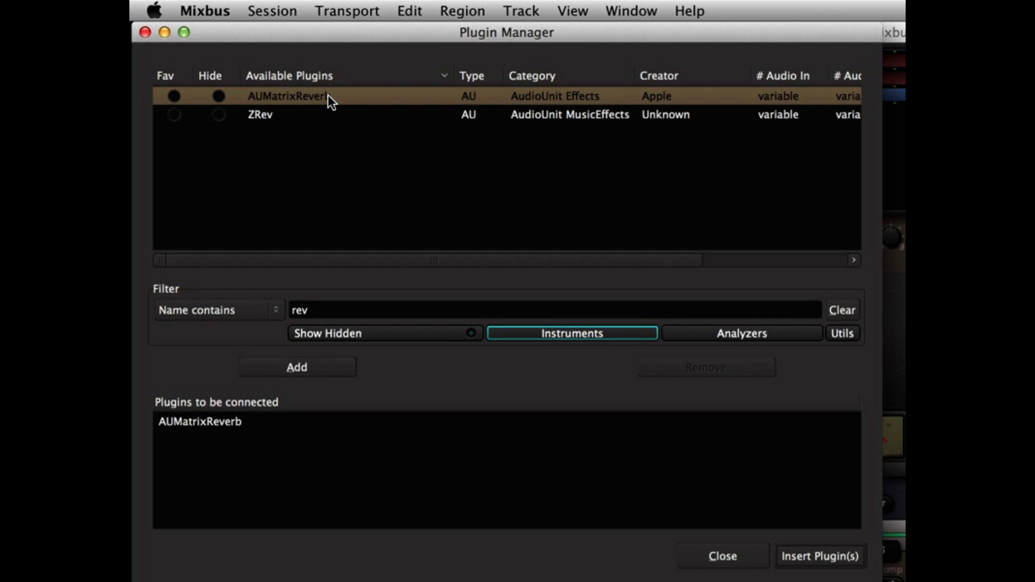
left_click(806, 558)
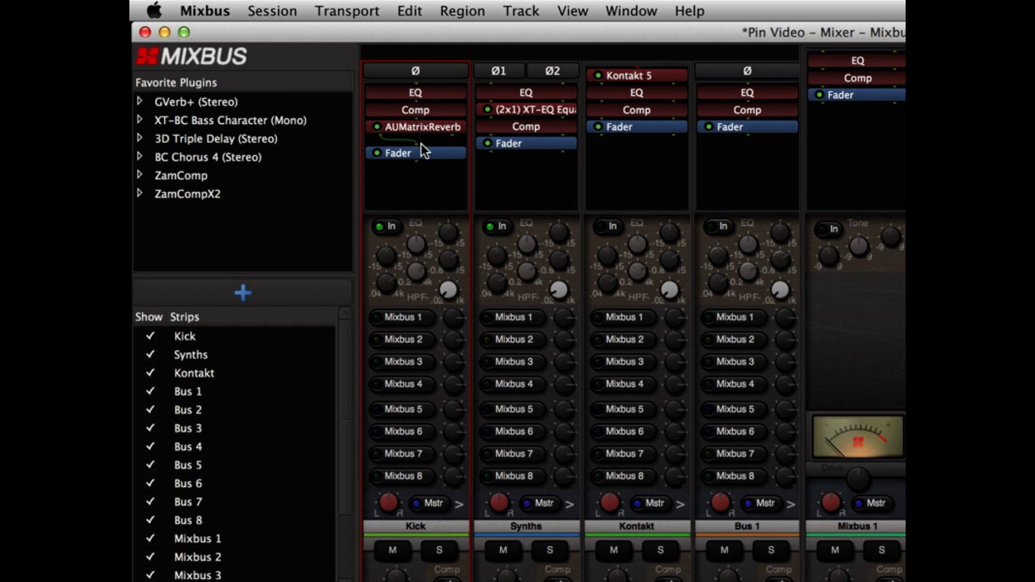
Switch AUMatrixReverb's pin routing to Manual Config, add a second audio output, and wire Audio Out 2
right_click(415, 128)
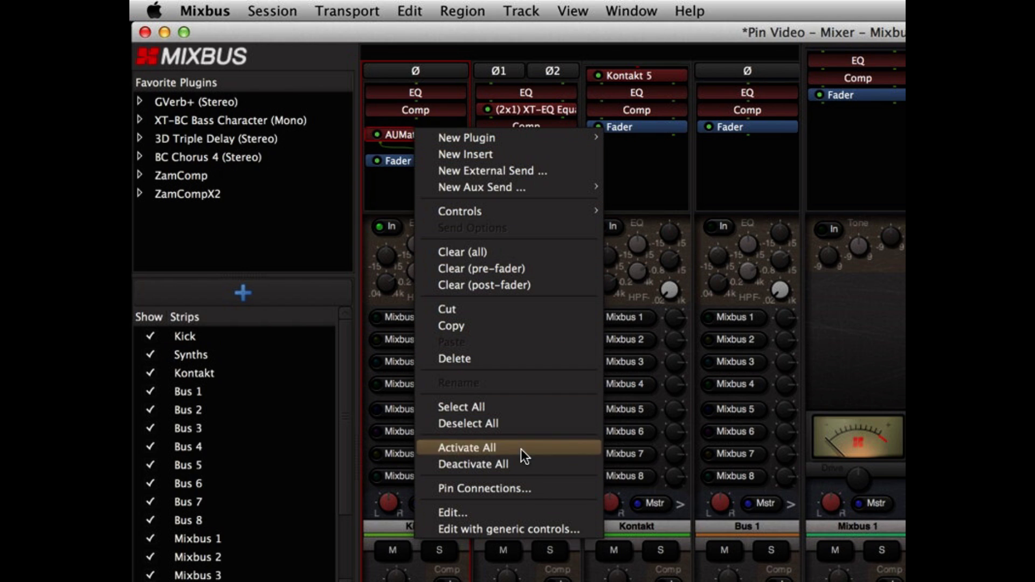
left_click(518, 488)
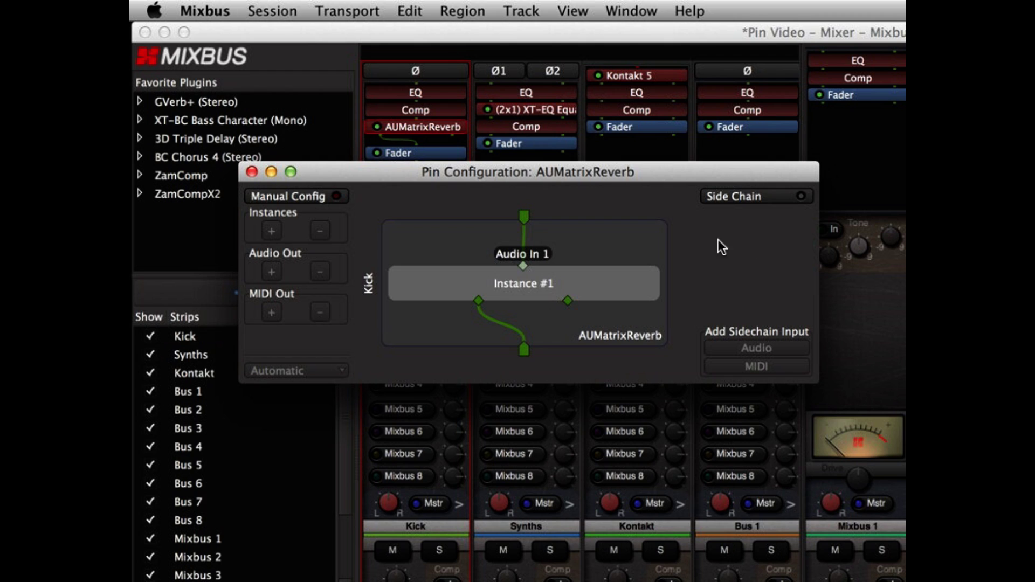
mouse_move(524, 262)
left_mouse_down()
mouse_move(559, 251)
mouse_move(495, 249)
mouse_move(525, 264)
left_mouse_up()
left_click(312, 195)
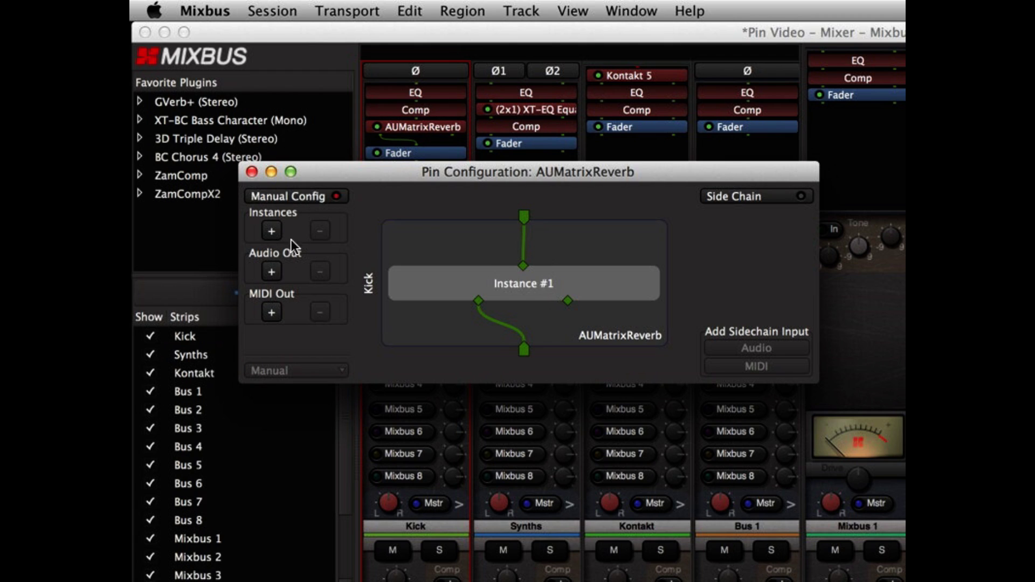
left_click(272, 270)
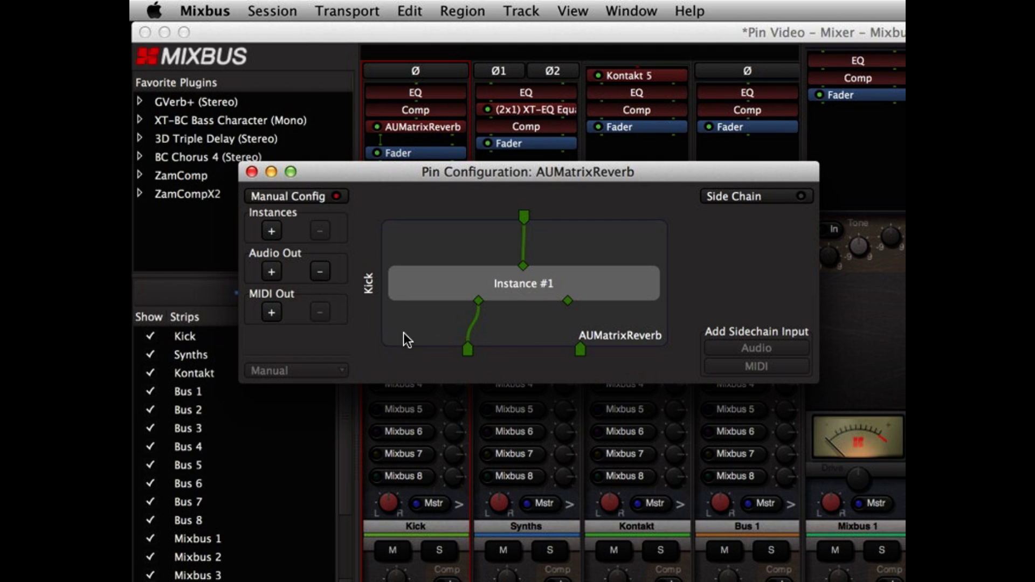
left_click_drag(685, 173, 692, 232)
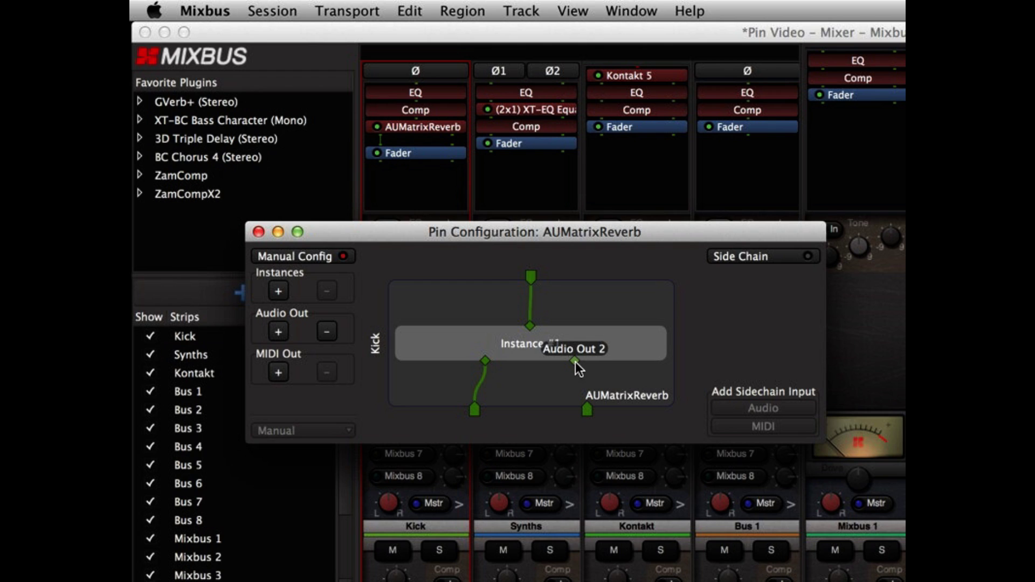
left_click_drag(590, 393, 586, 406)
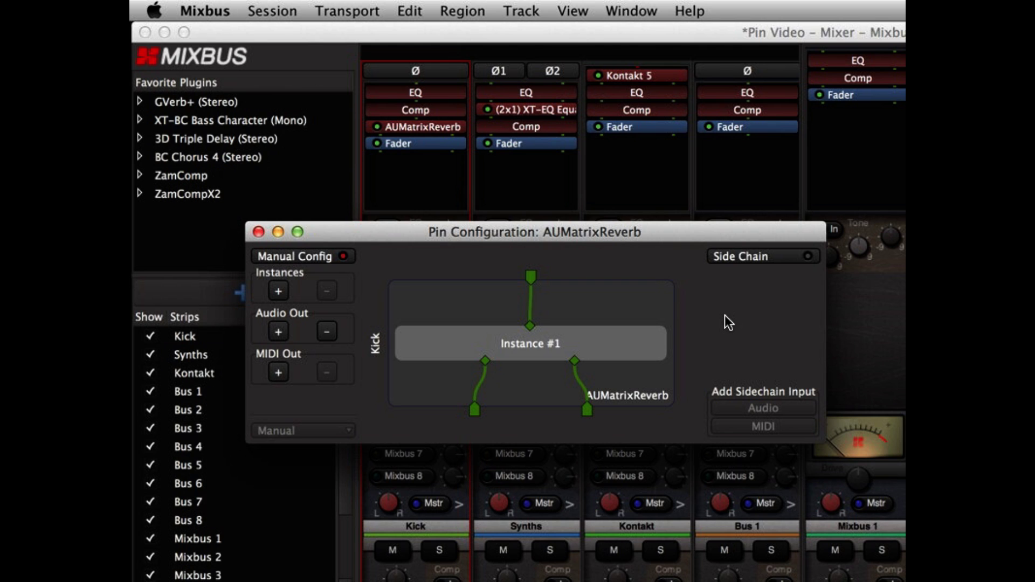
Close the pin routing window and move AUMatrixReverb between EQ and Comp on Kick
left_click(258, 232)
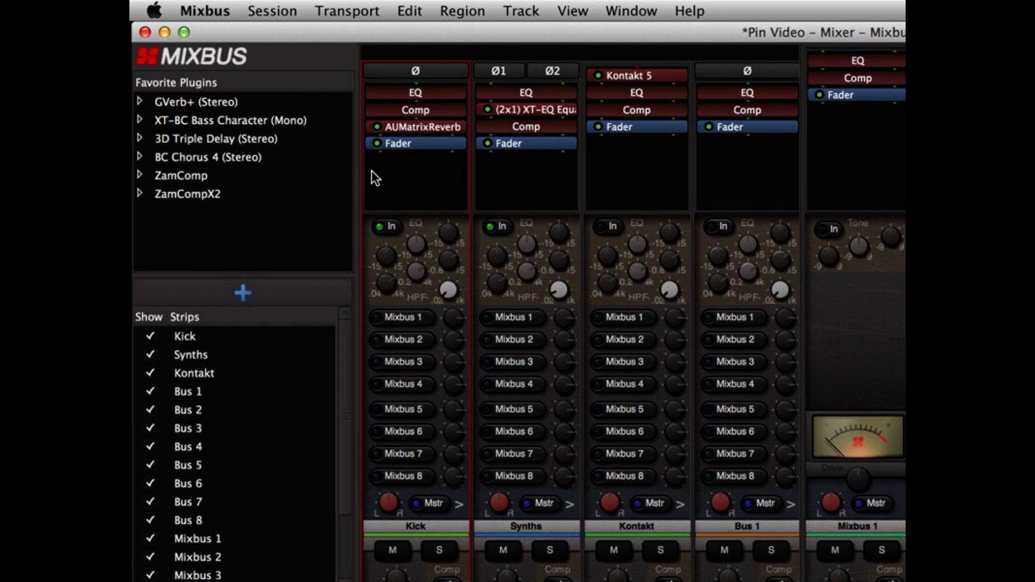
left_click_drag(405, 128, 405, 104)
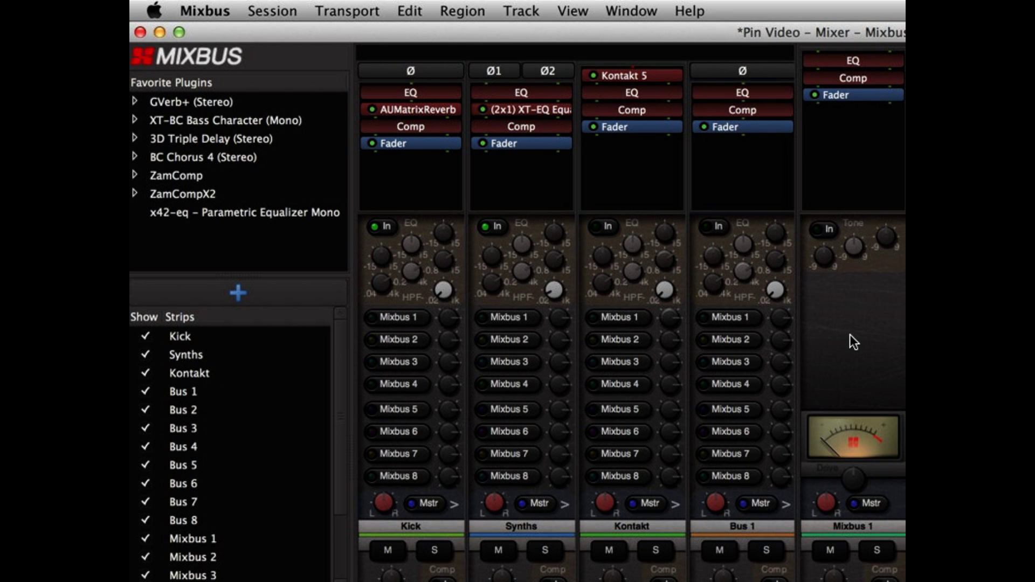
Open Pin Connections for the (2x1) XT-EQ Equalizer on the Synths strip
right_click(523, 108)
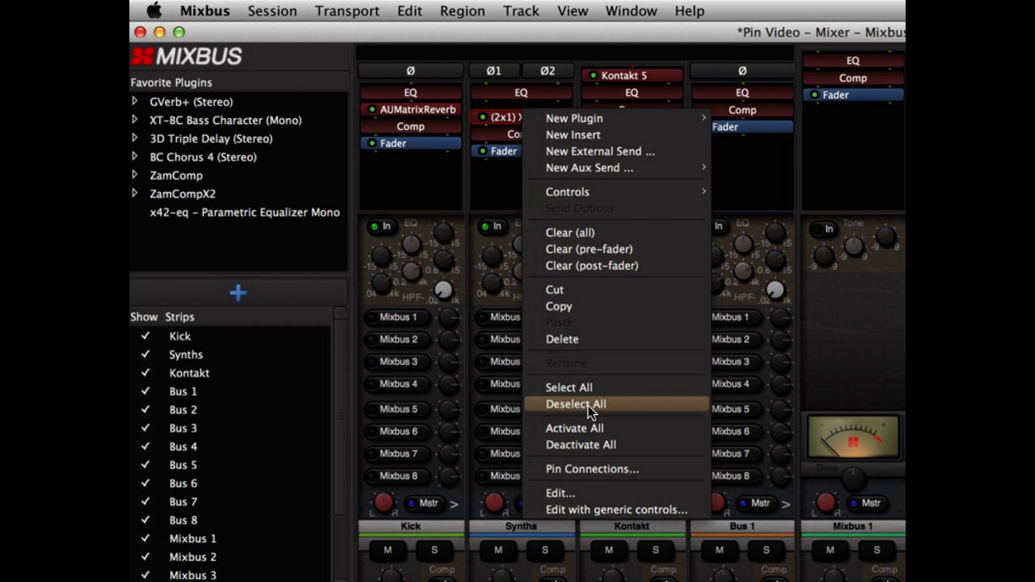
left_click(593, 467)
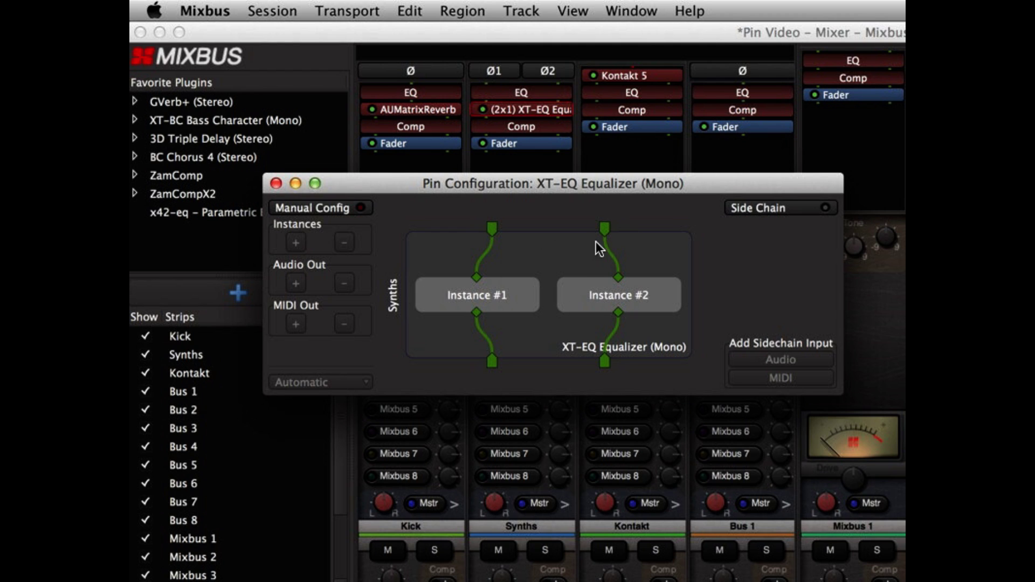
Disconnect Instance #2, wire the right input directly to the right output, and enable Manual Config
left_click_drag(616, 275, 605, 231)
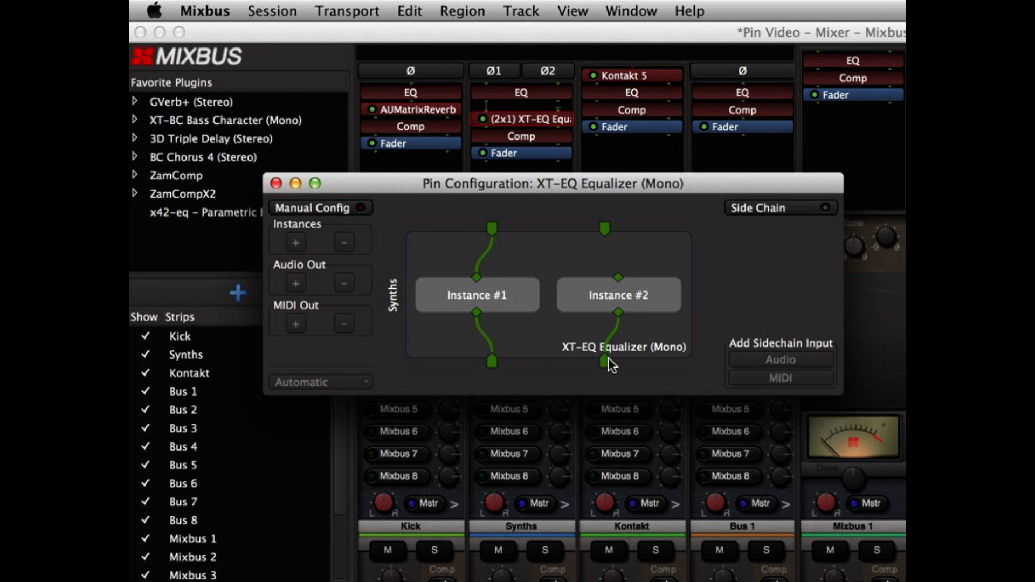
left_click_drag(608, 357, 617, 314)
left_click_drag(605, 230, 603, 358)
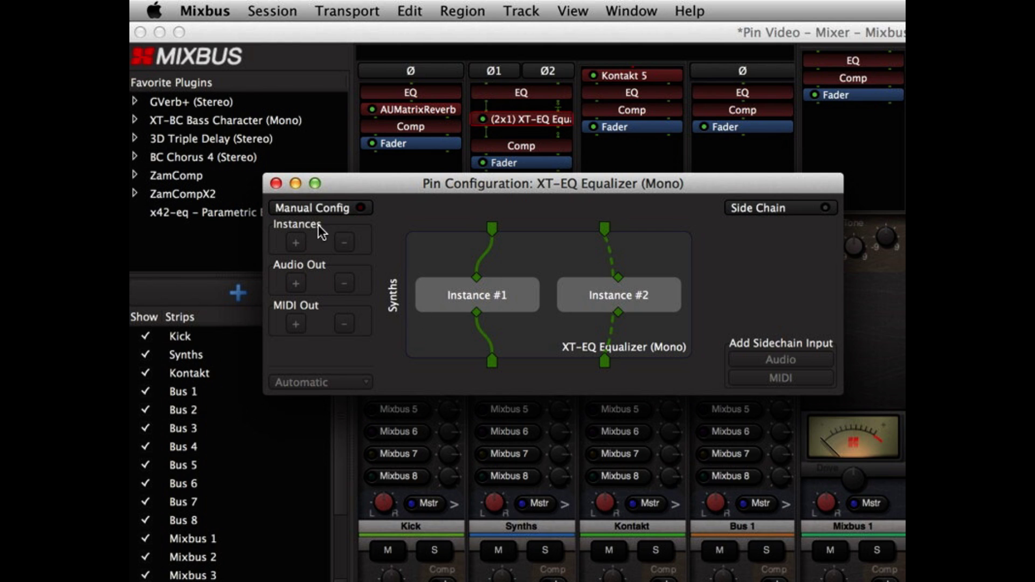
left_click(325, 208)
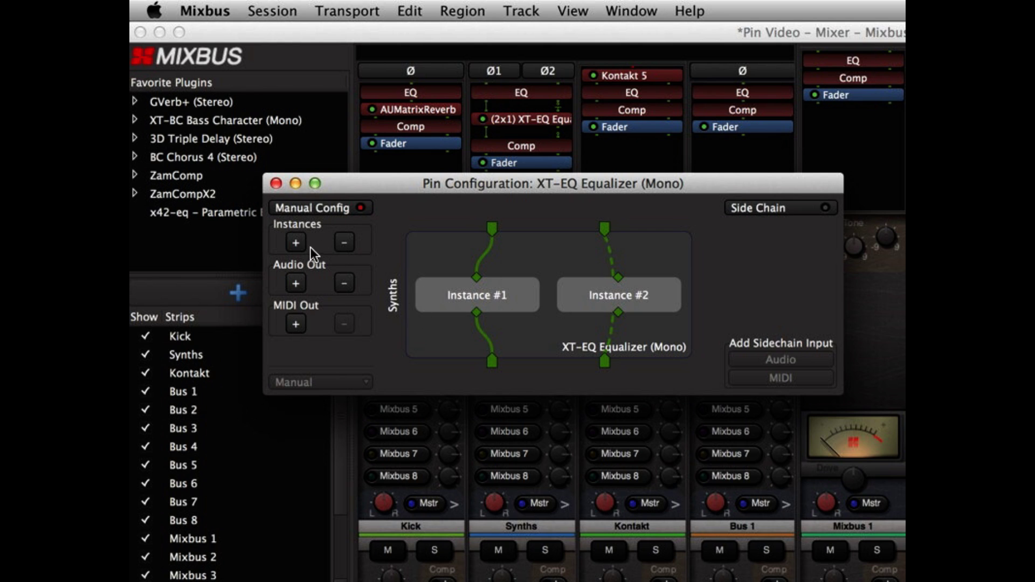
Remove XT-EQ Instance #2 and close the Pin Configuration window
left_click(343, 243)
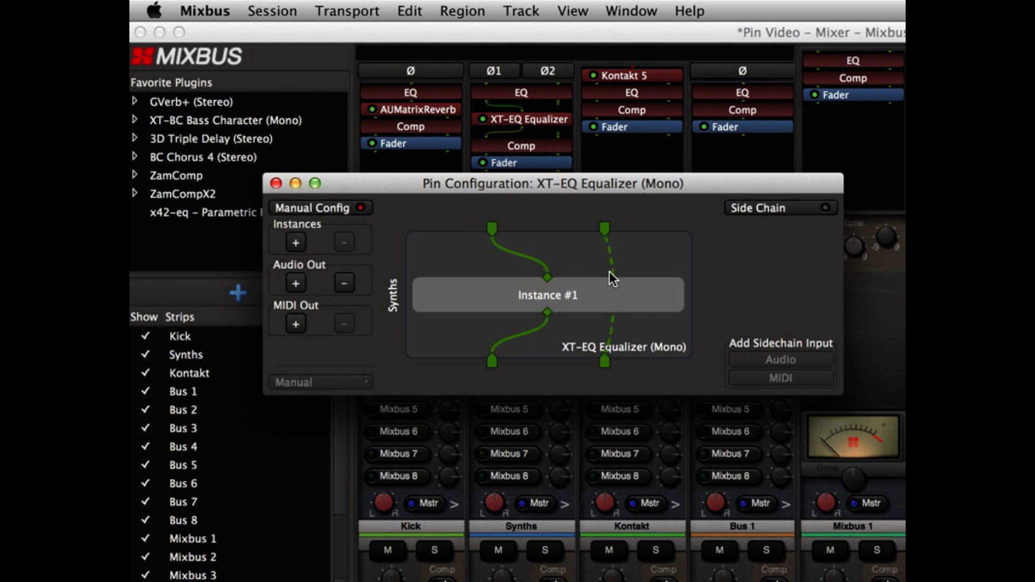
left_click(275, 183)
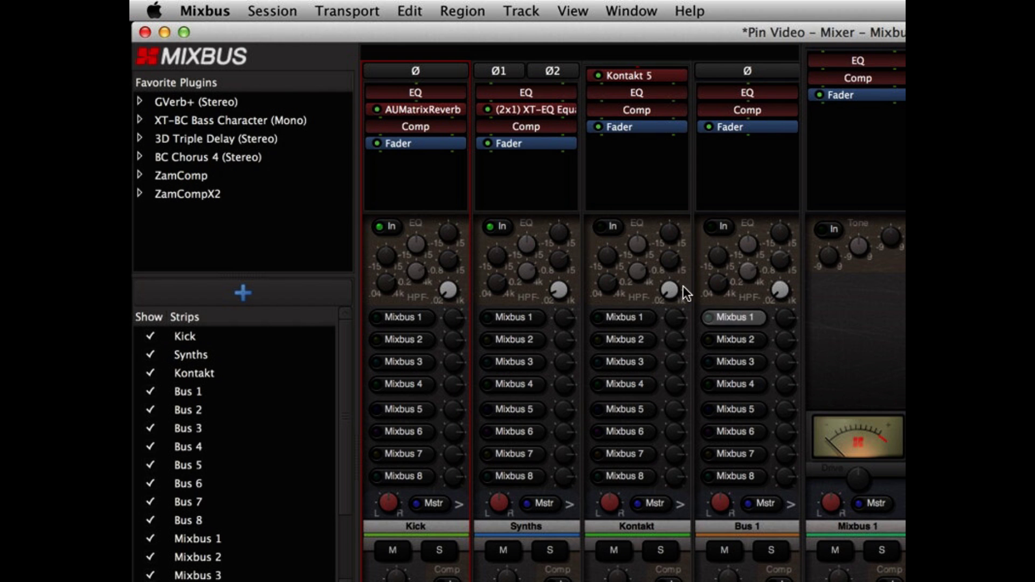
Filter the plugin list by 'zam' and insert ZamCompX2 after the Synths fader
double_click(516, 175)
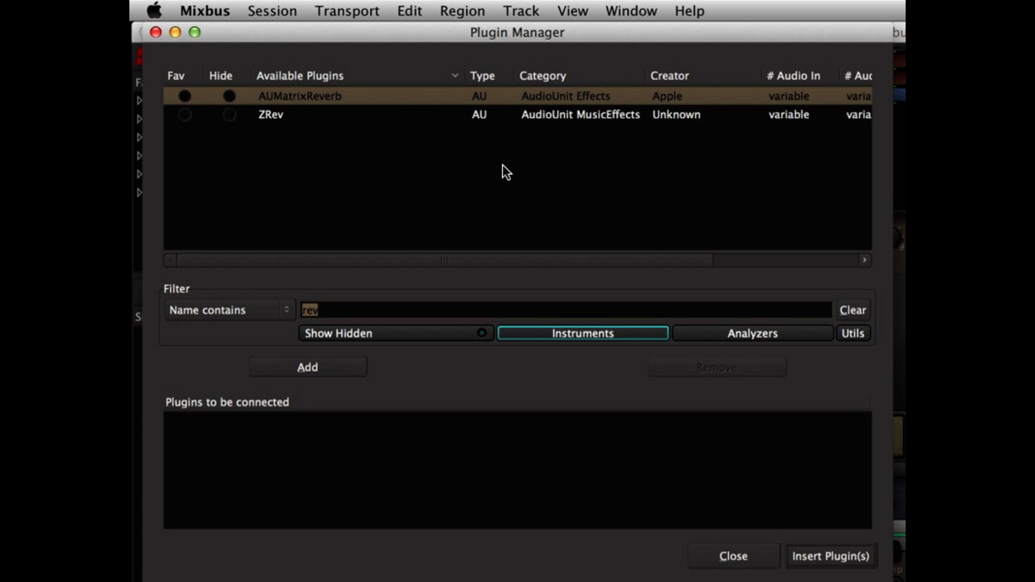
type("zam")
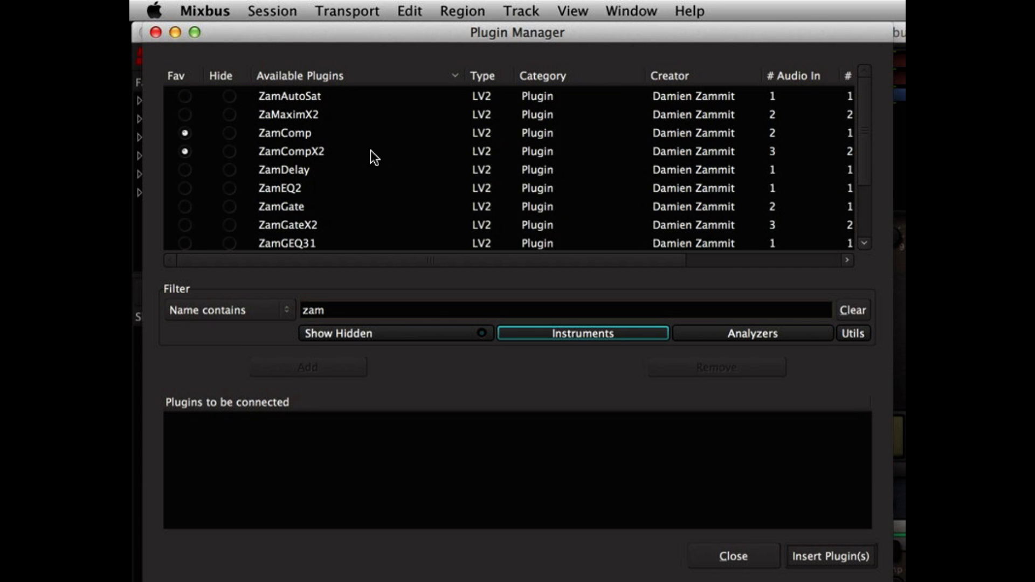
double_click(371, 152)
left_click(816, 556)
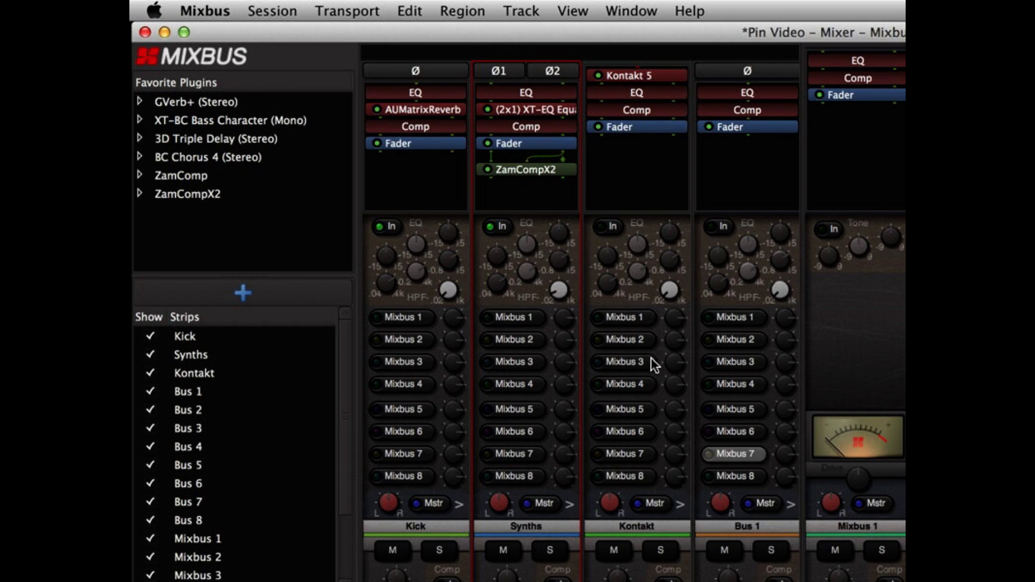
right_click(523, 169)
In ZamCompX2's Pin Connections, choose Kick as the side-chain source
left_click(619, 527)
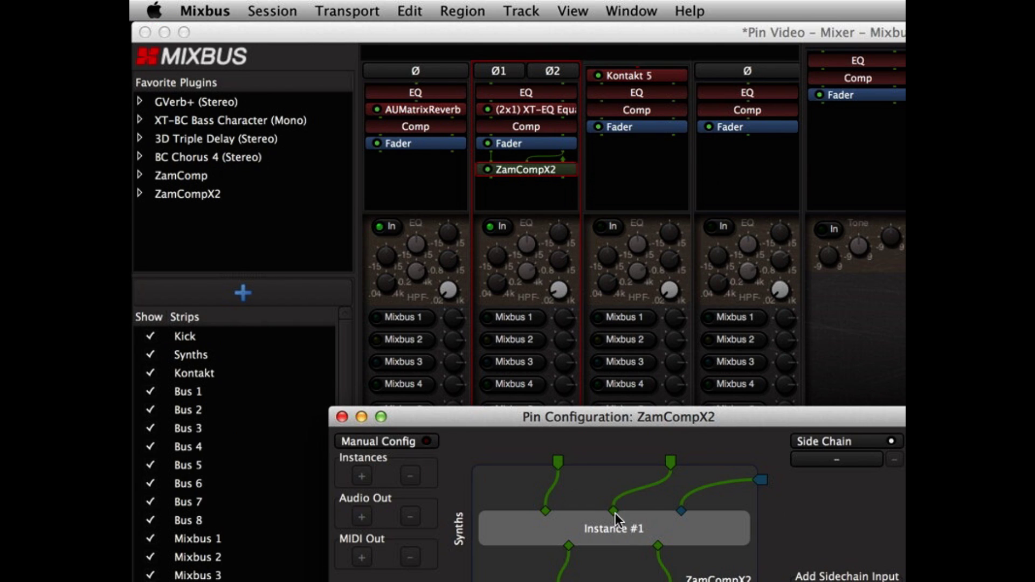
left_click_drag(577, 403, 533, 213)
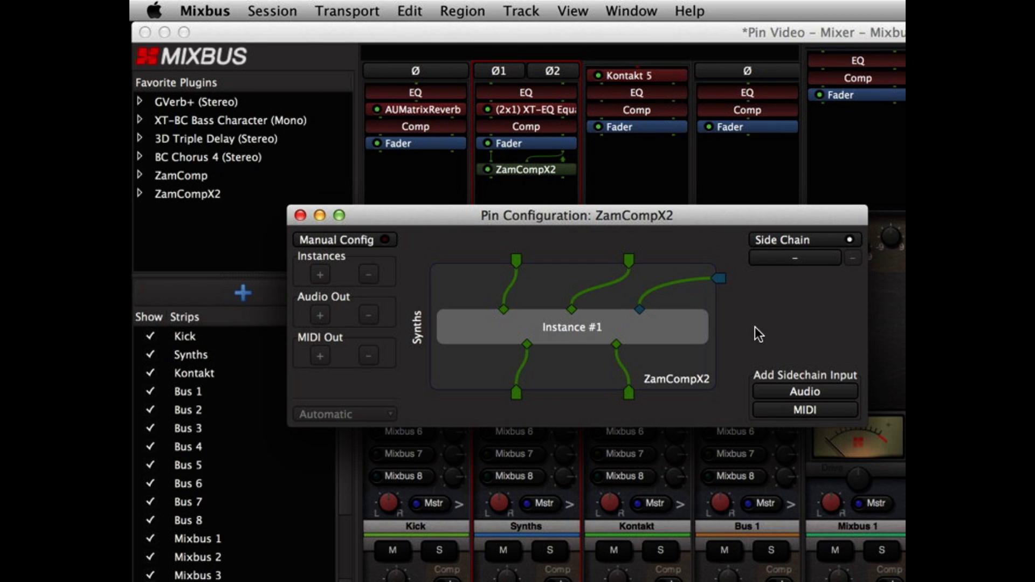
left_click(773, 256)
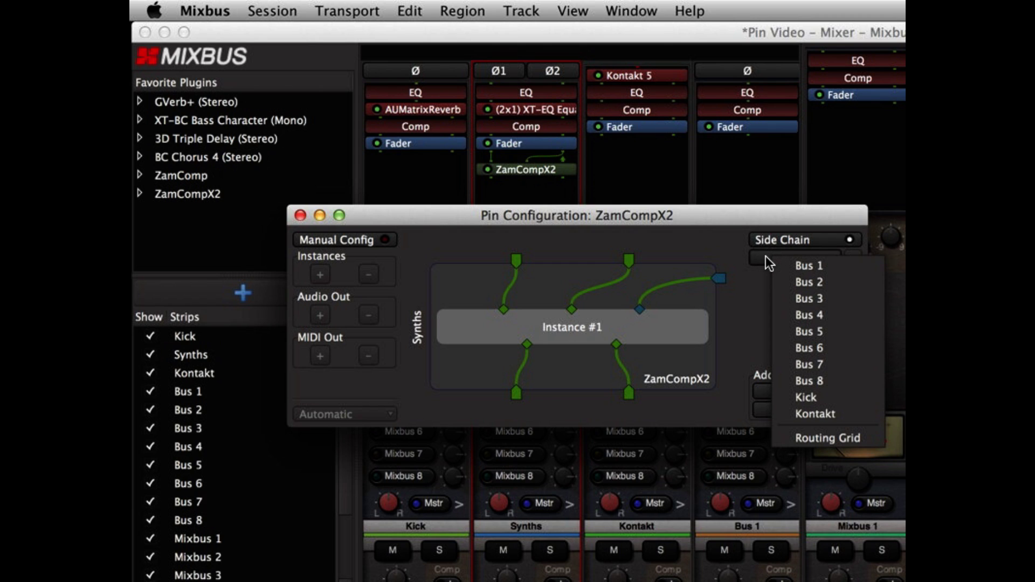
left_click(807, 397)
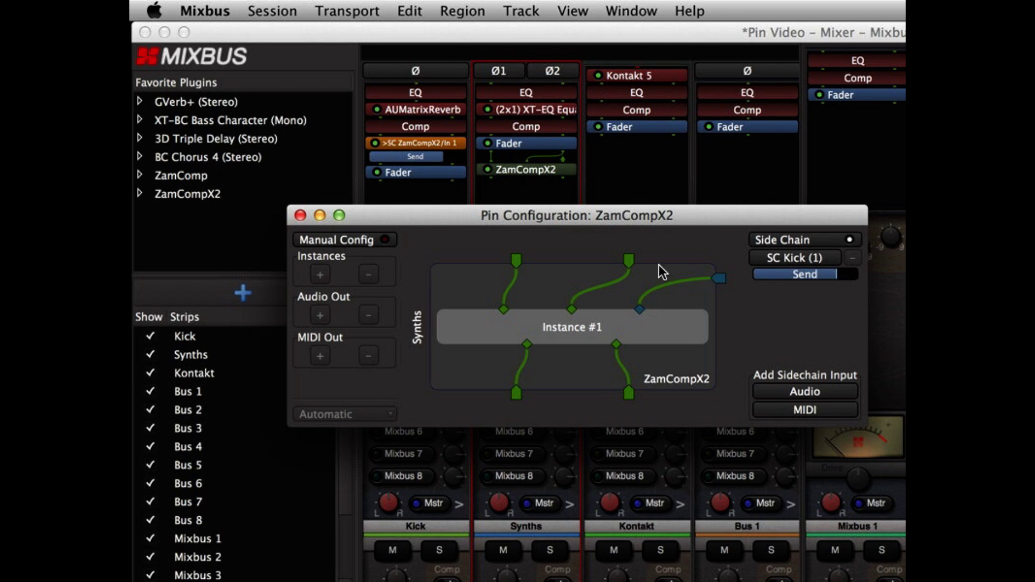
Close the ZamCompX2 pin configuration and set the Kick side-chain send level to -5.14
left_click(300, 215)
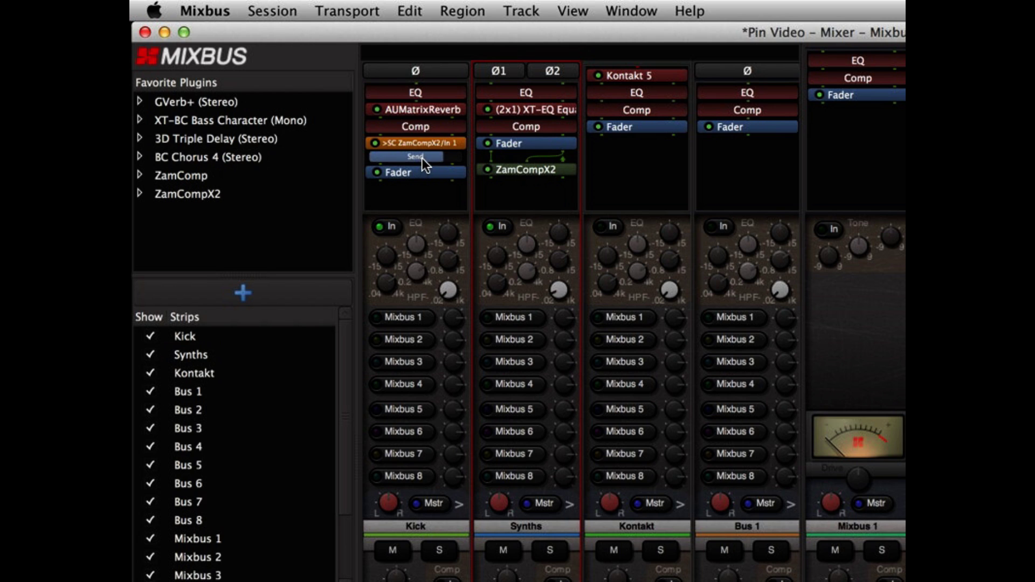
left_click_drag(422, 157, 421, 83)
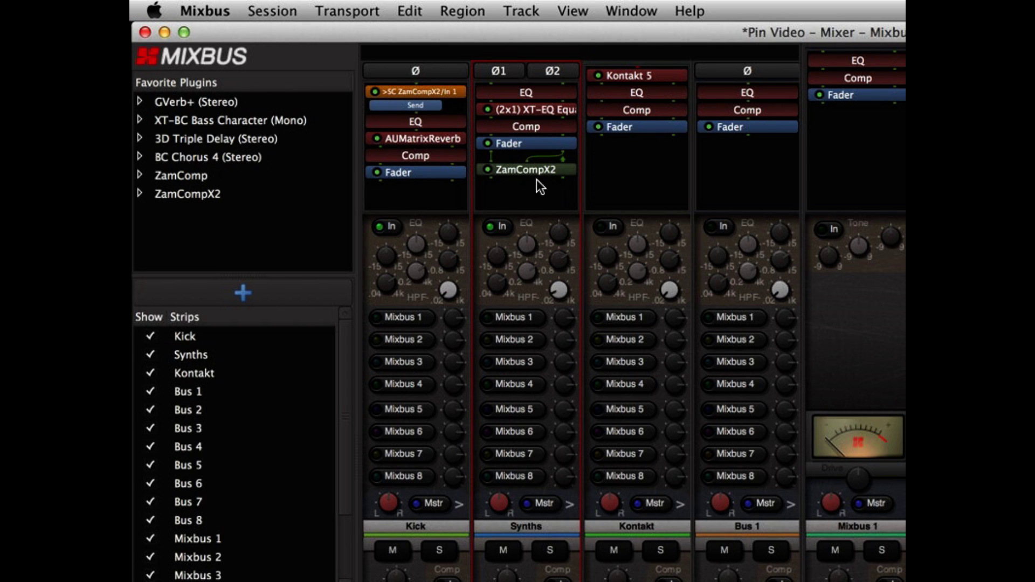
On the Kontakt strip, move the Kontakt 5 plugin below Fader in its processor box
left_click(645, 176)
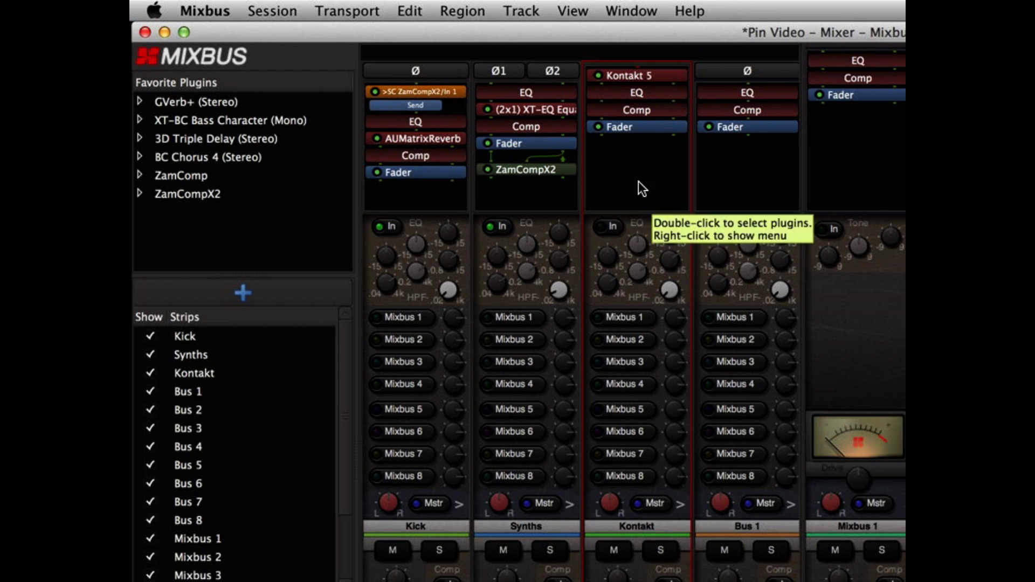
left_click_drag(635, 73, 636, 154)
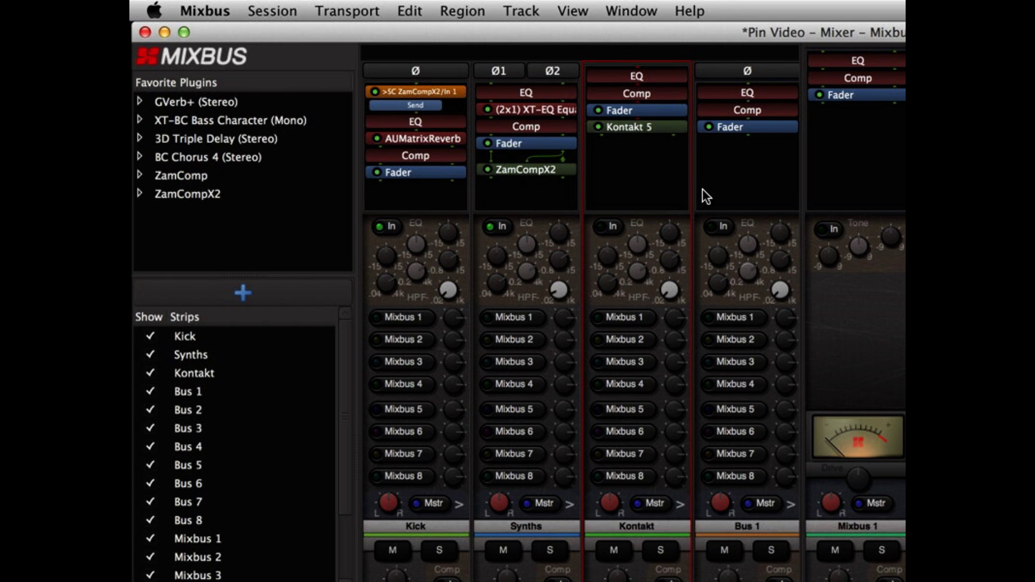
Set Kontakt 5's pin connection outputs to 8 Channels and close the routing window
right_click(627, 131)
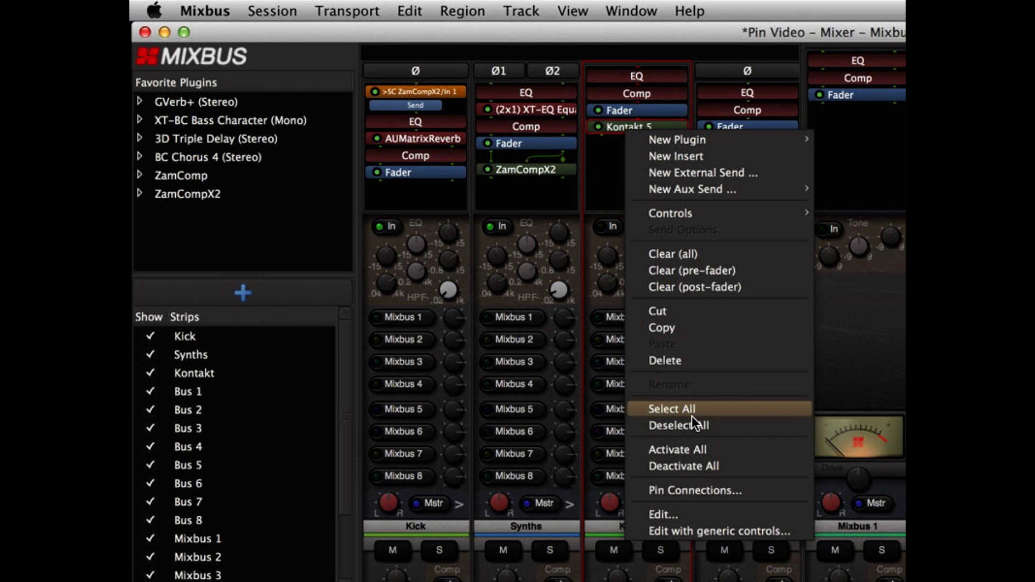
left_click(701, 487)
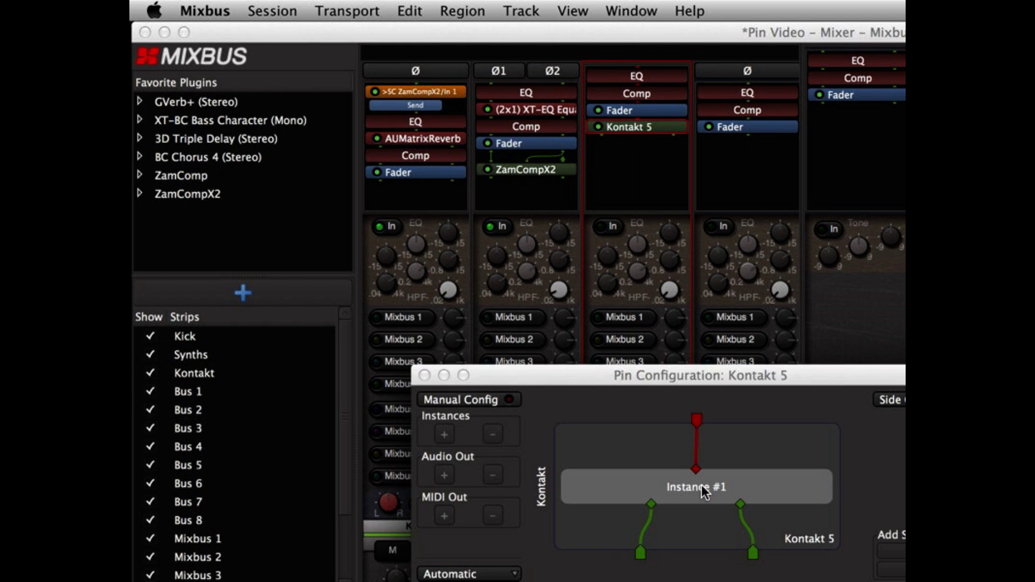
left_click_drag(664, 377, 527, 179)
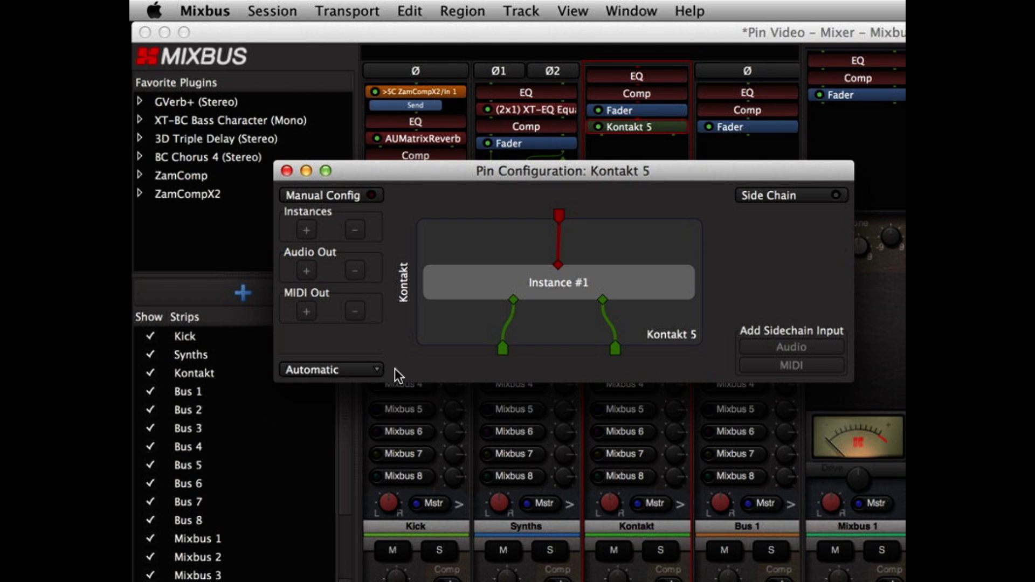
left_click(358, 370)
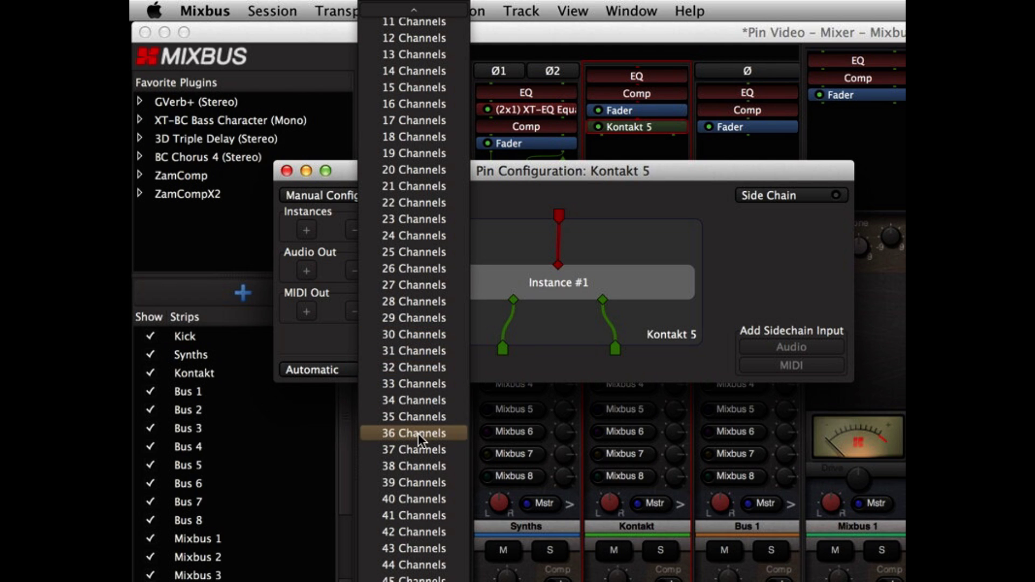
mouse_move(397, 8)
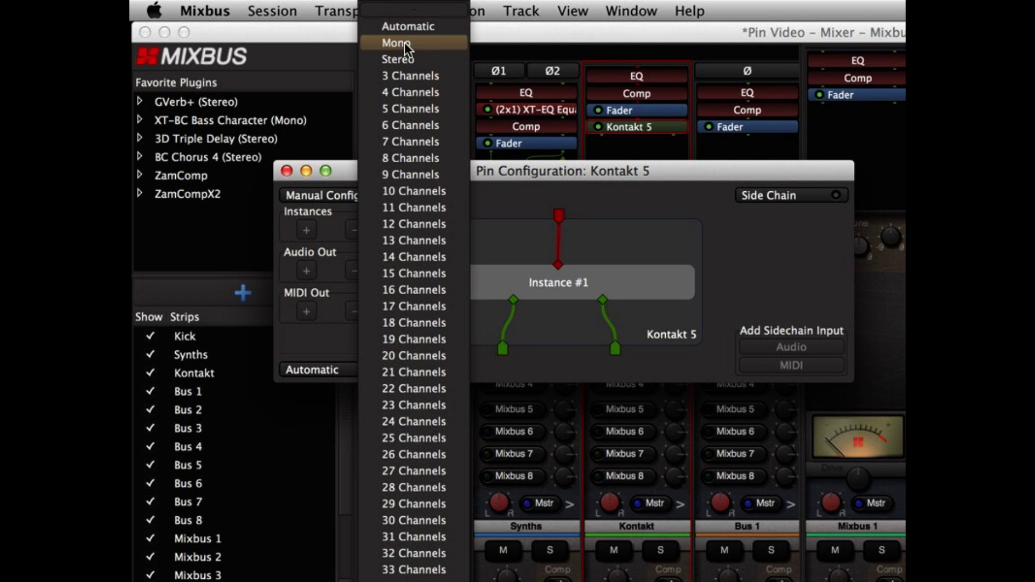
key("Escape")
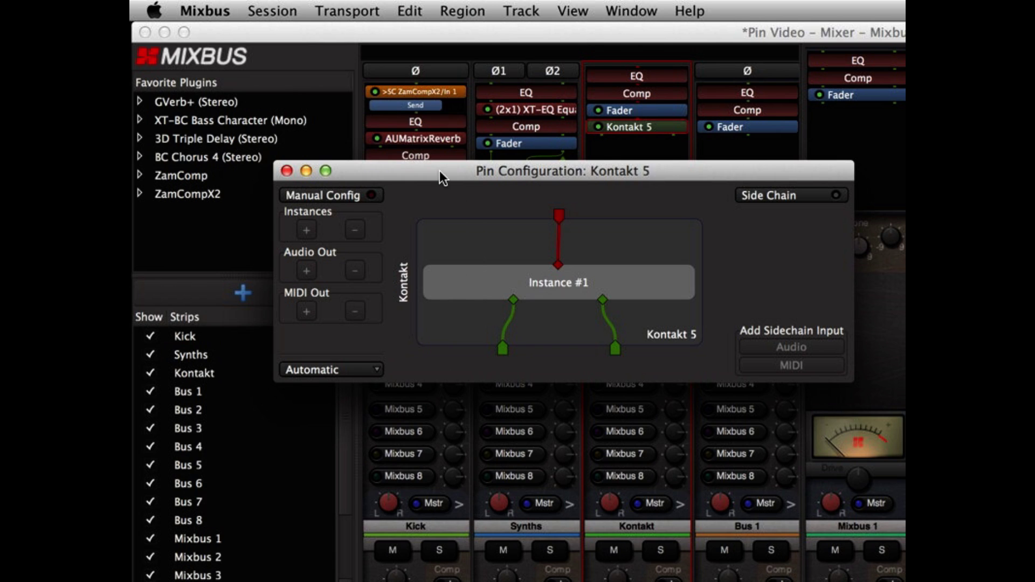
left_click(286, 171)
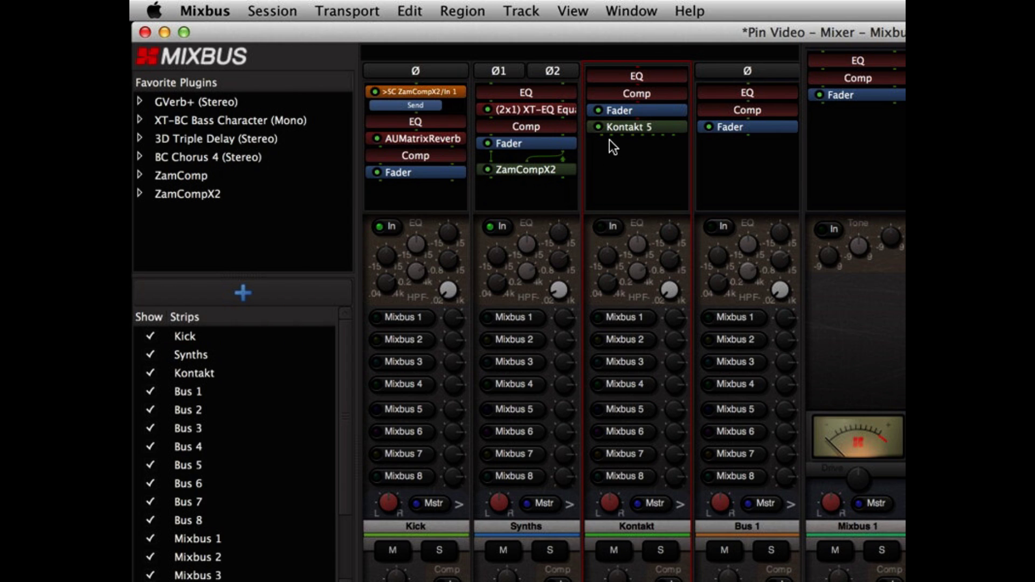